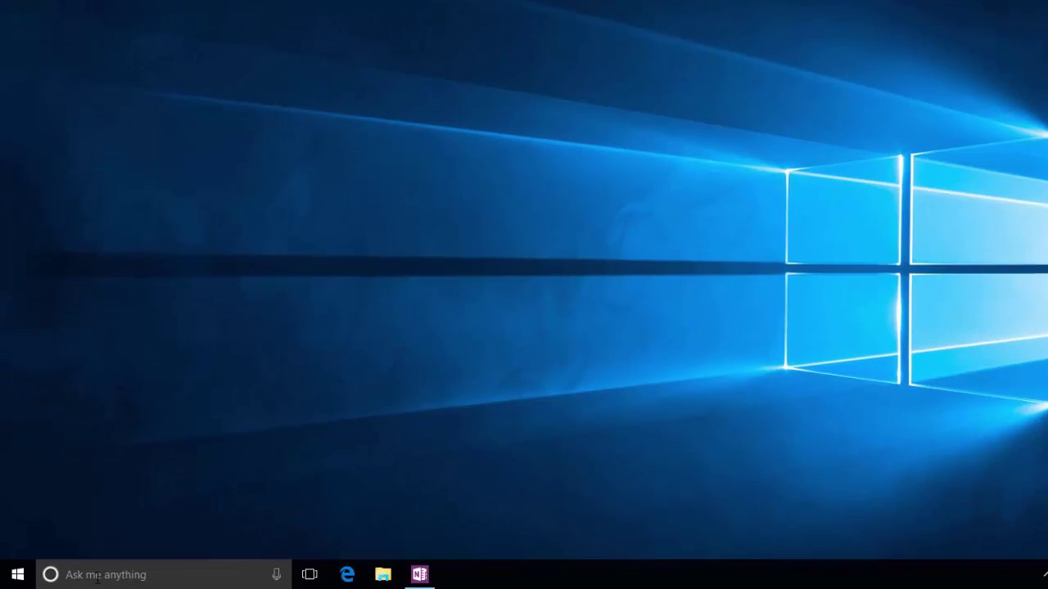
# - Search for 'admin', open the Administrative Tools folder and select Computer Management
pyautogui.click(85, 577)
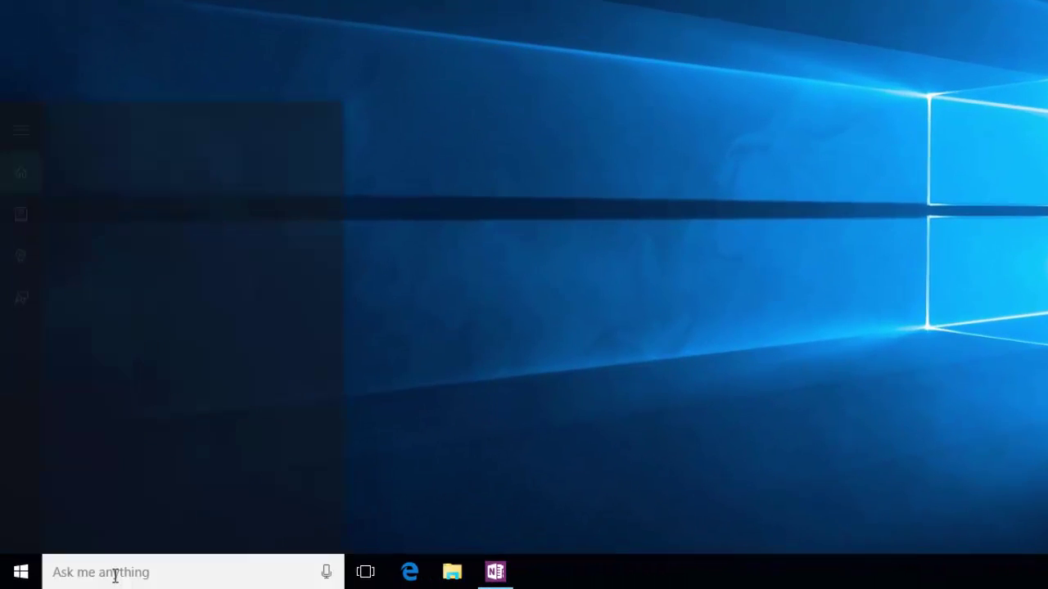
pyautogui.write('admin')
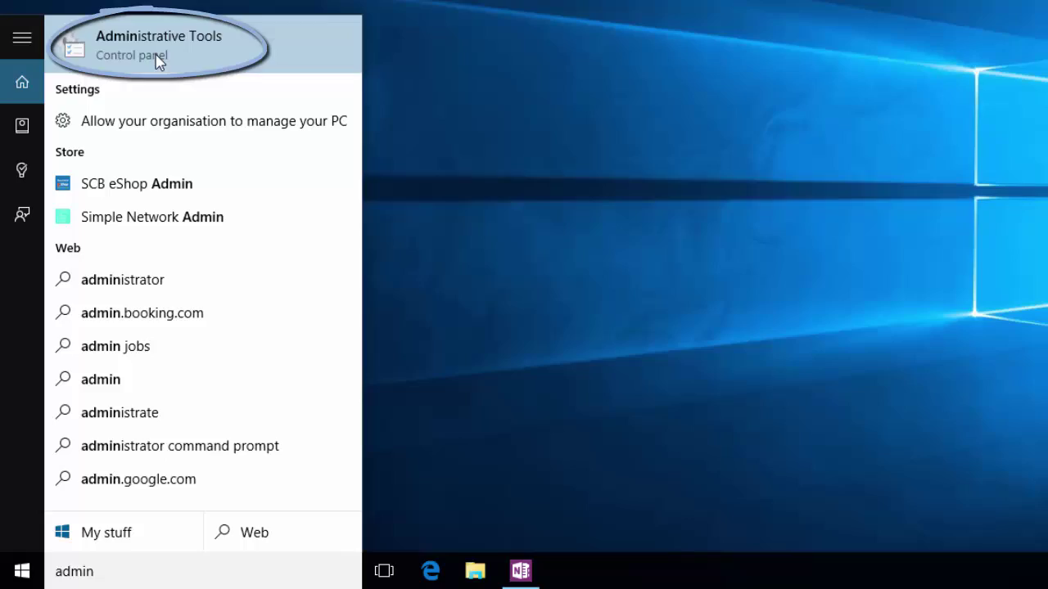
pyautogui.click(158, 62)
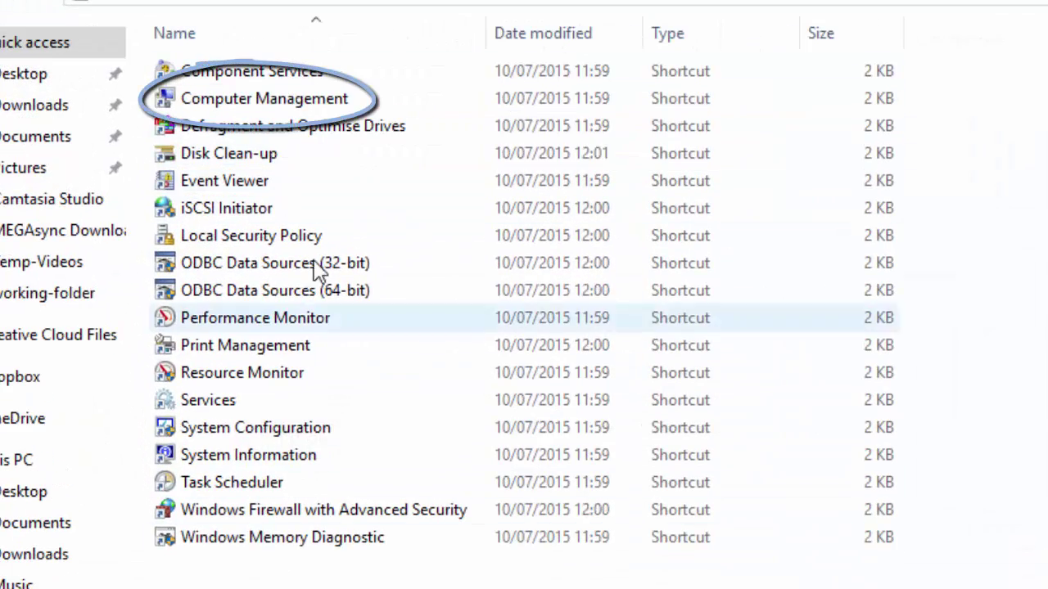
pyautogui.click(305, 100)
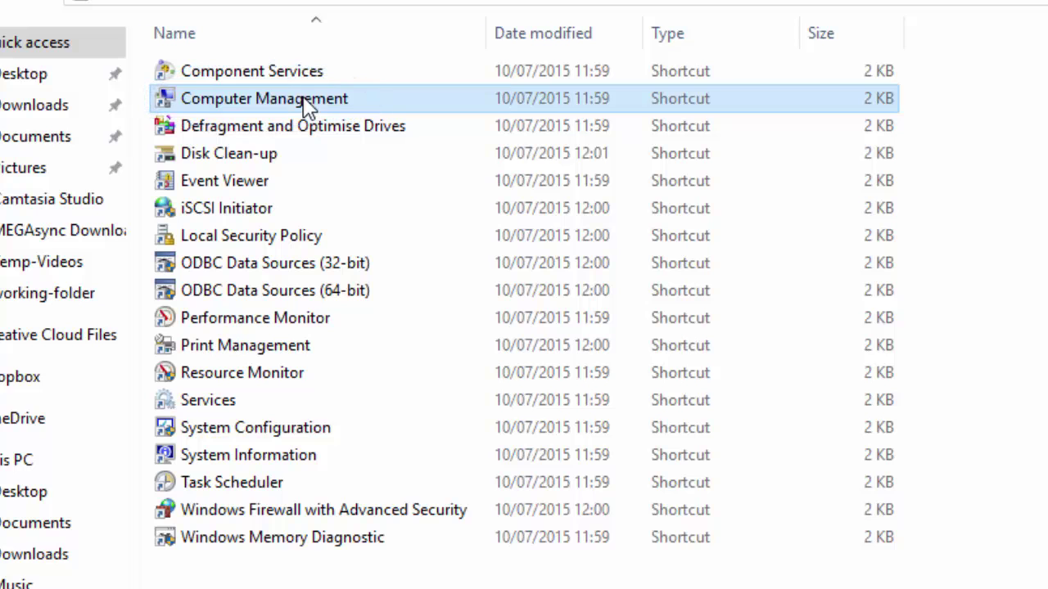
# - Launch Computer Management, show Disk Management under Storage, and maximize the window
pyautogui.doubleClick(305, 100)
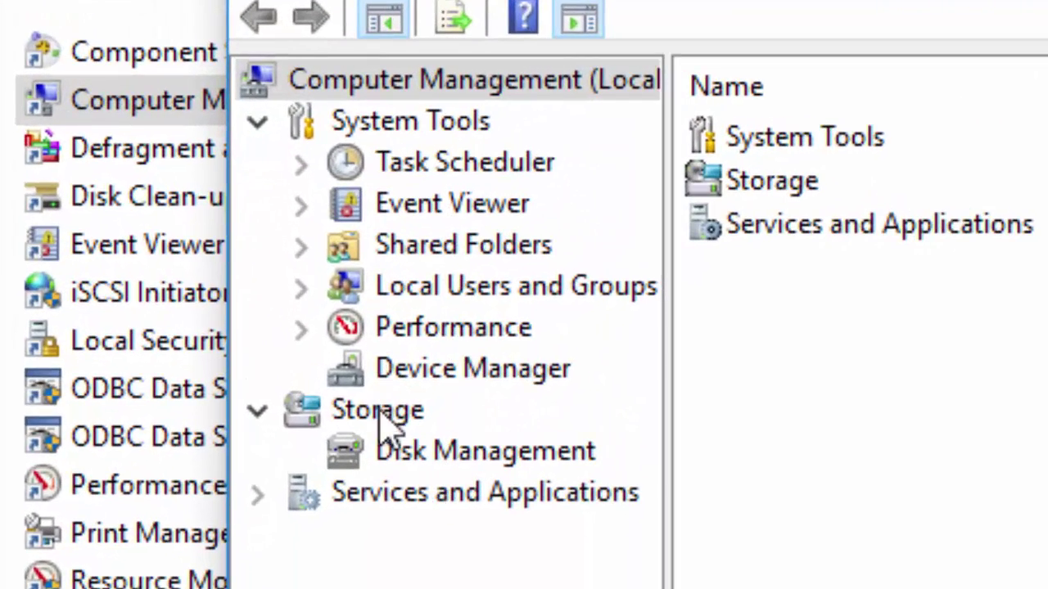
pyautogui.click(365, 393)
pyautogui.click(471, 455)
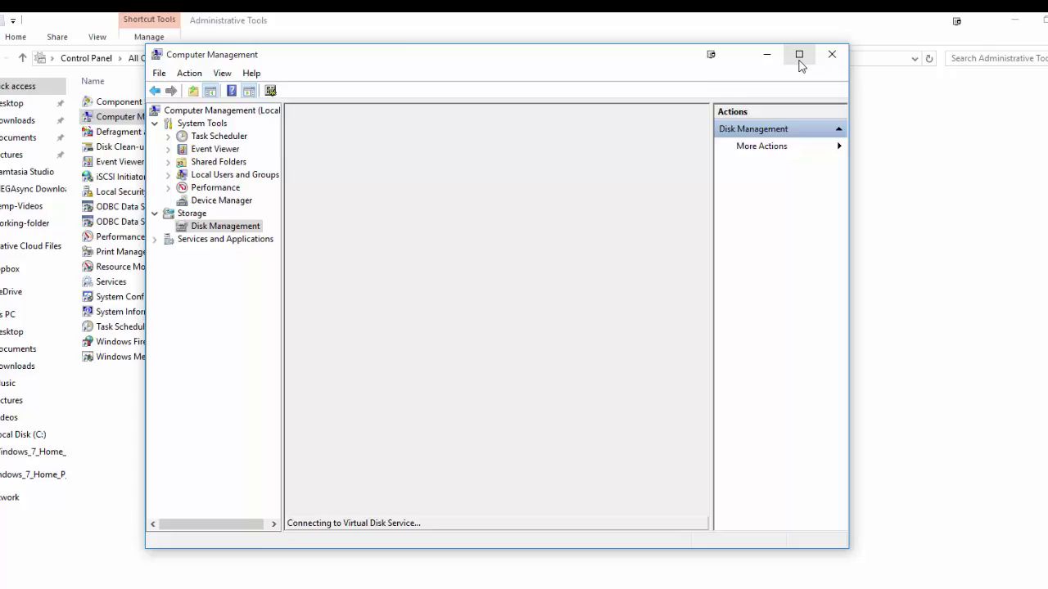
pyautogui.click(799, 54)
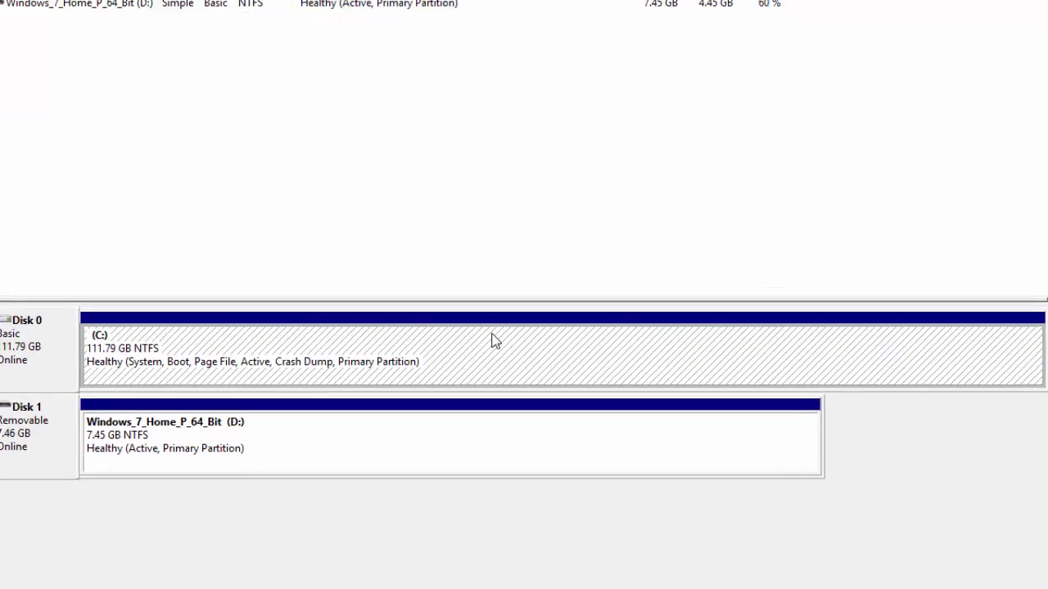
# - Shrink the C: volume by 8000 MB, leaving 7.81 GB unallocated on Disk 0
pyautogui.rightClick(503, 378)
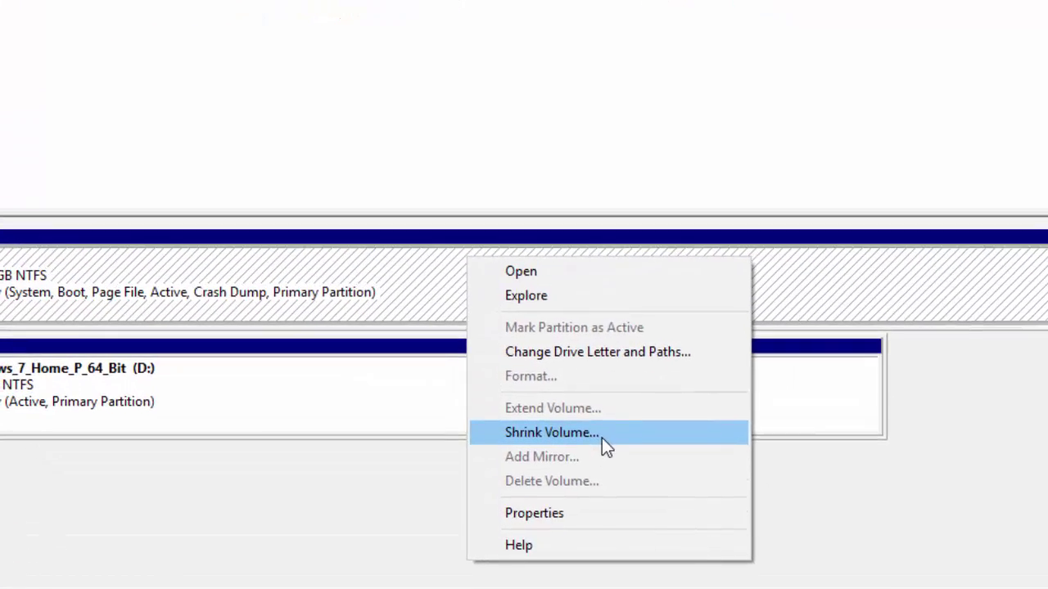
pyautogui.click(599, 398)
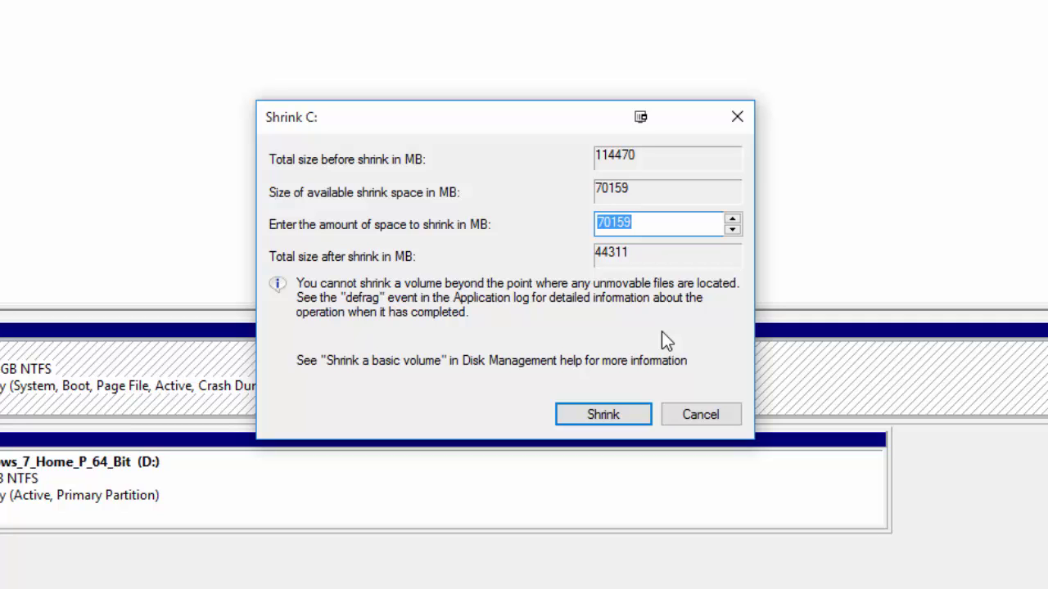
pyautogui.write('8000')
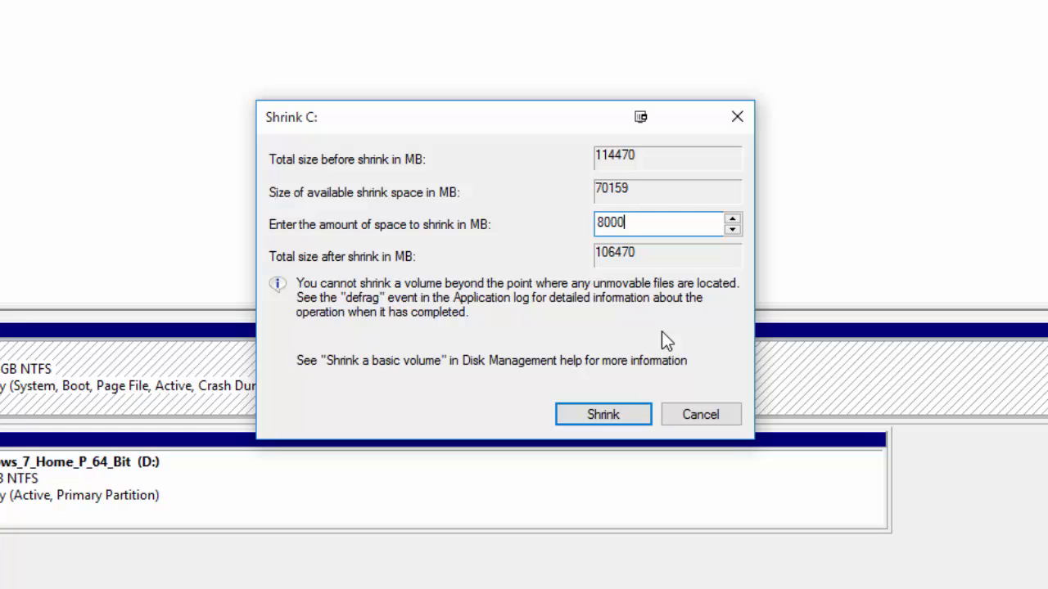
pyautogui.click(604, 415)
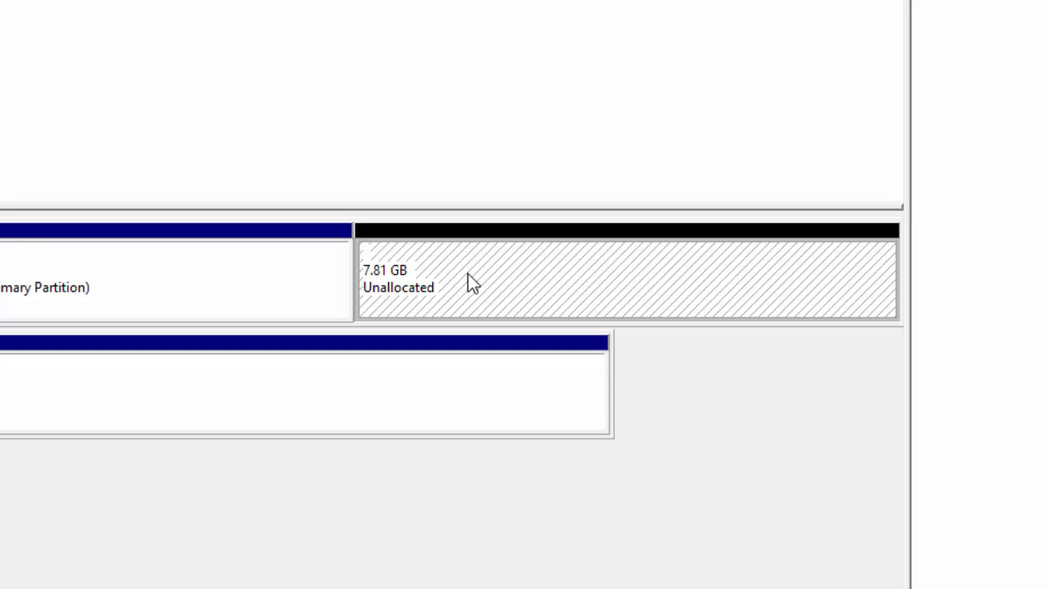
# - Start a New Simple Volume on the unallocated space, keeping 8000 MB and assigning drive letter Z
pyautogui.rightClick(468, 274)
pyautogui.click(496, 290)
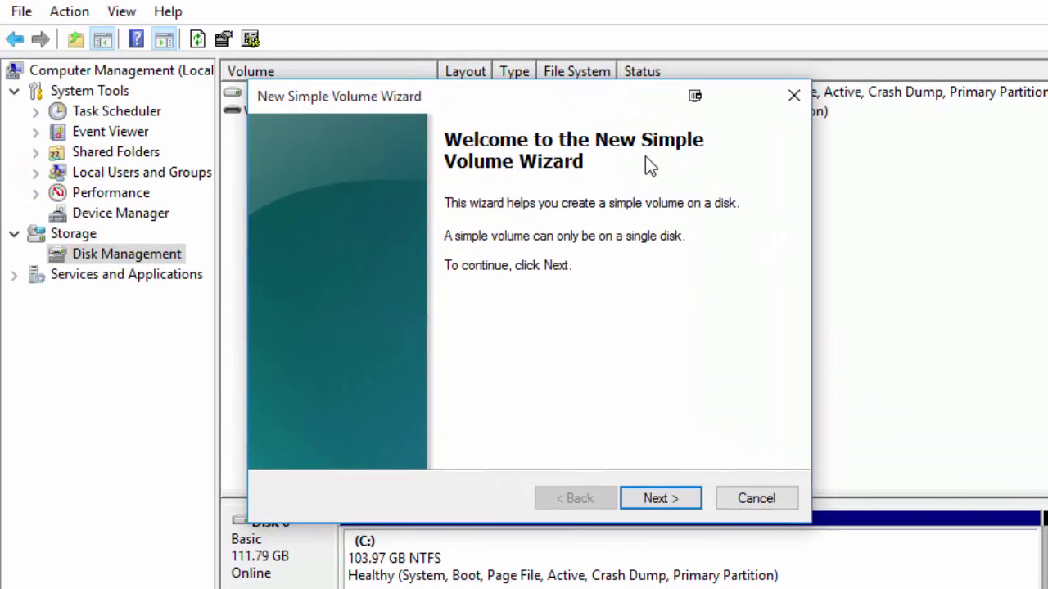
pyautogui.click(669, 505)
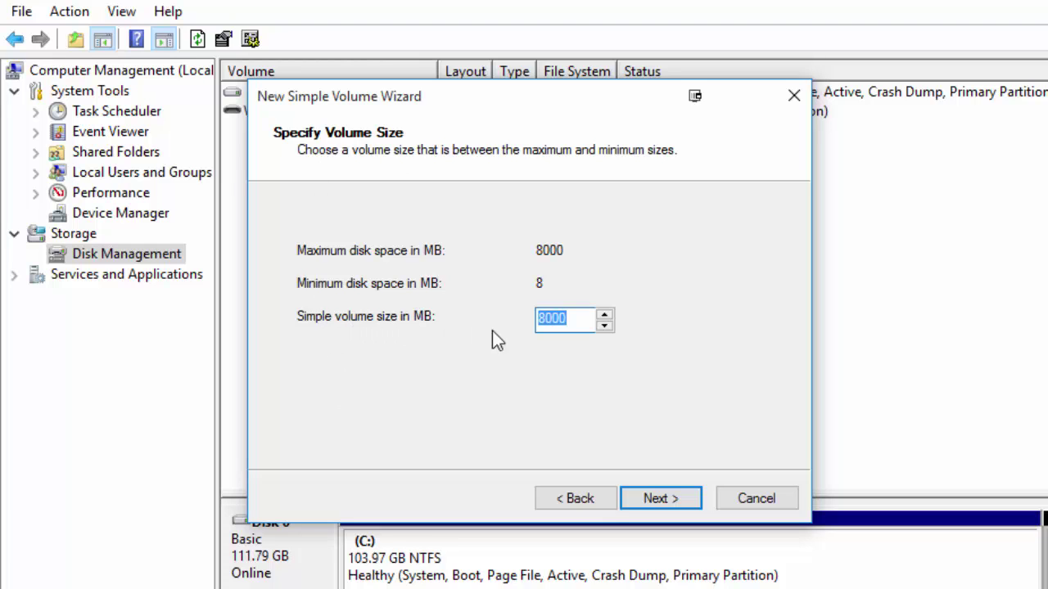
pyautogui.click(672, 497)
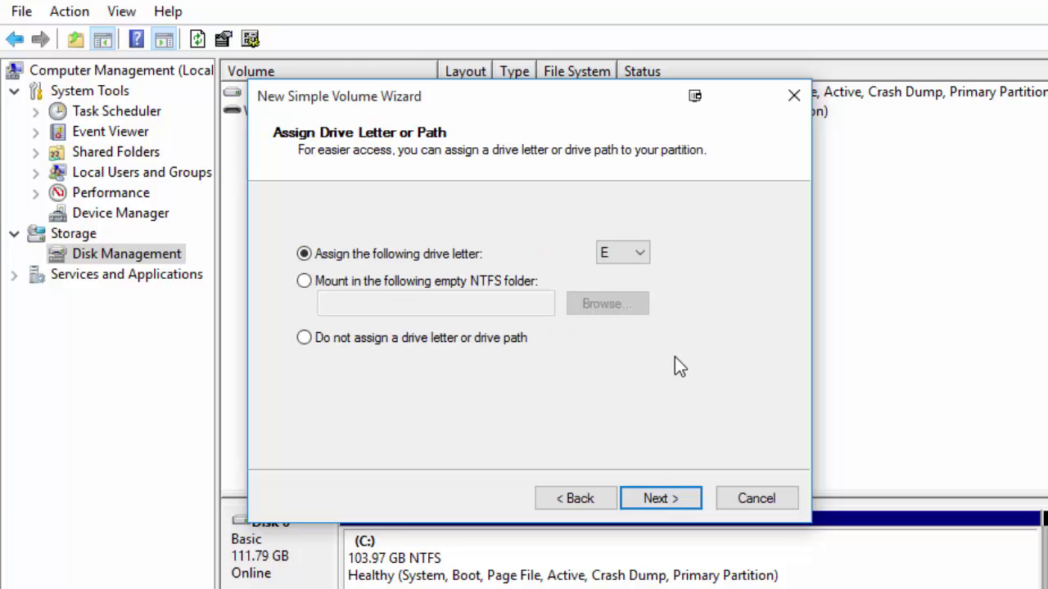
pyautogui.click(643, 259)
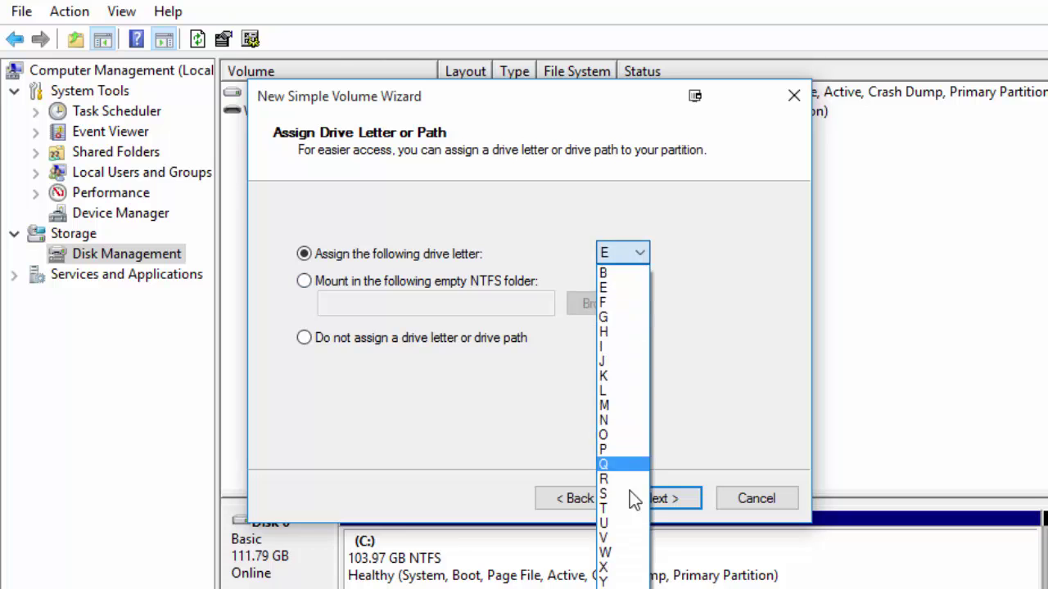
pyautogui.click(627, 567)
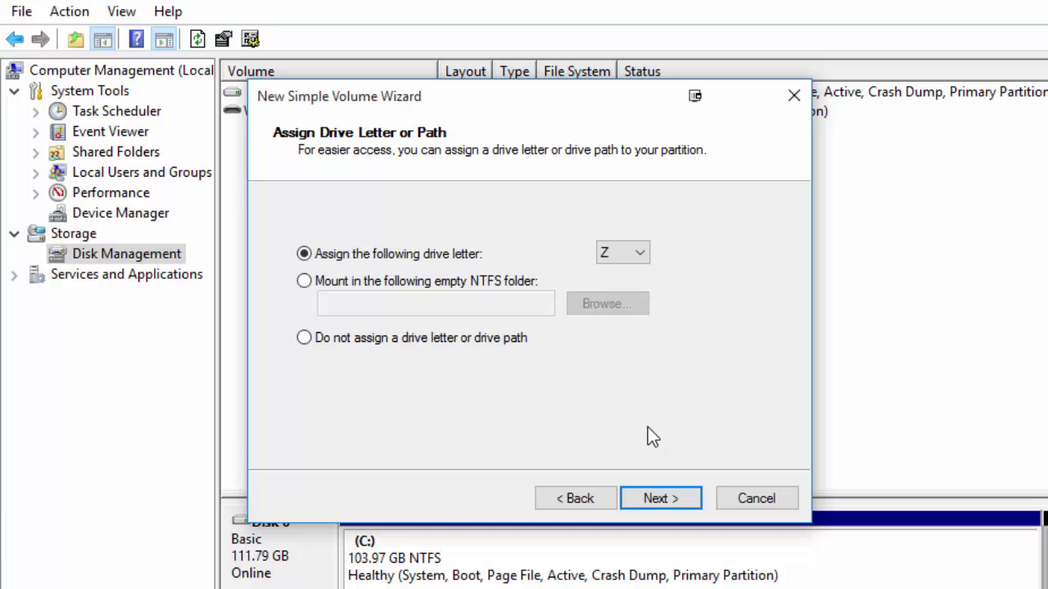
pyautogui.click(663, 497)
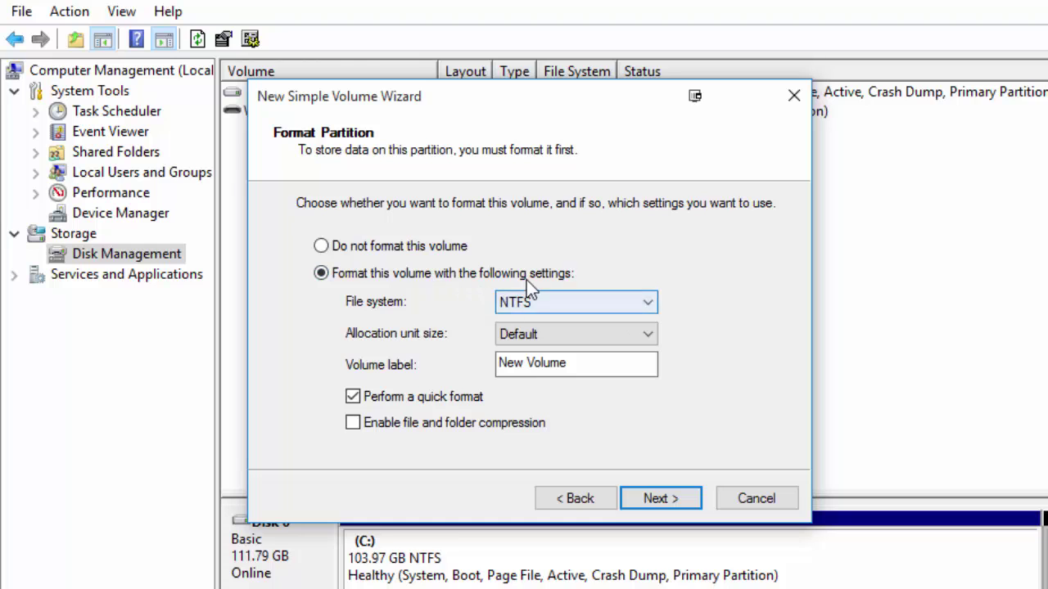
# - Keep NTFS as the file system and set the volume label to UBURCOOLDRIVE
pyautogui.click(642, 311)
pyautogui.click(637, 308)
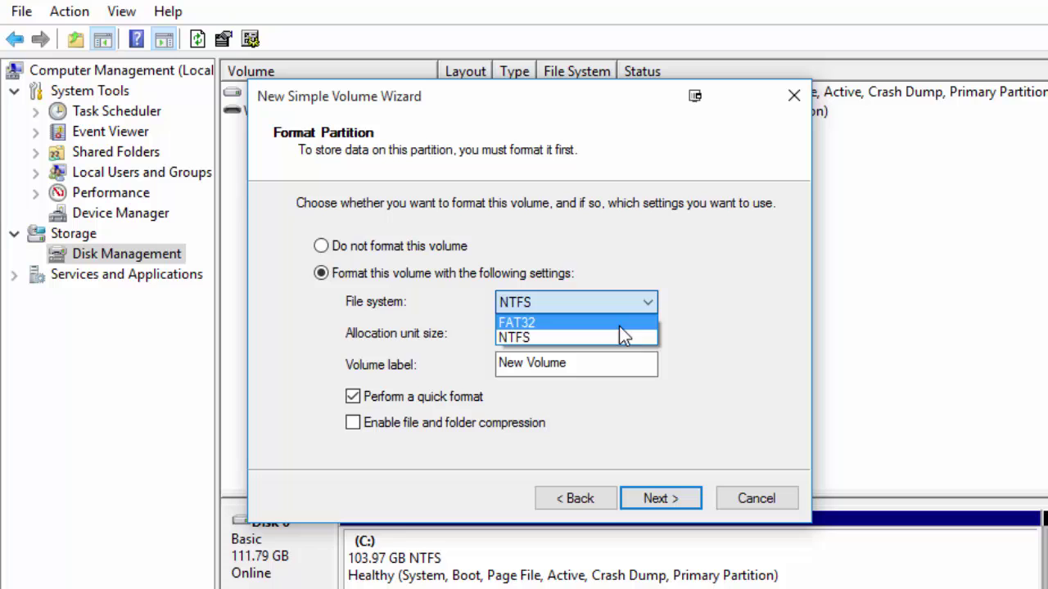
pyautogui.click(620, 336)
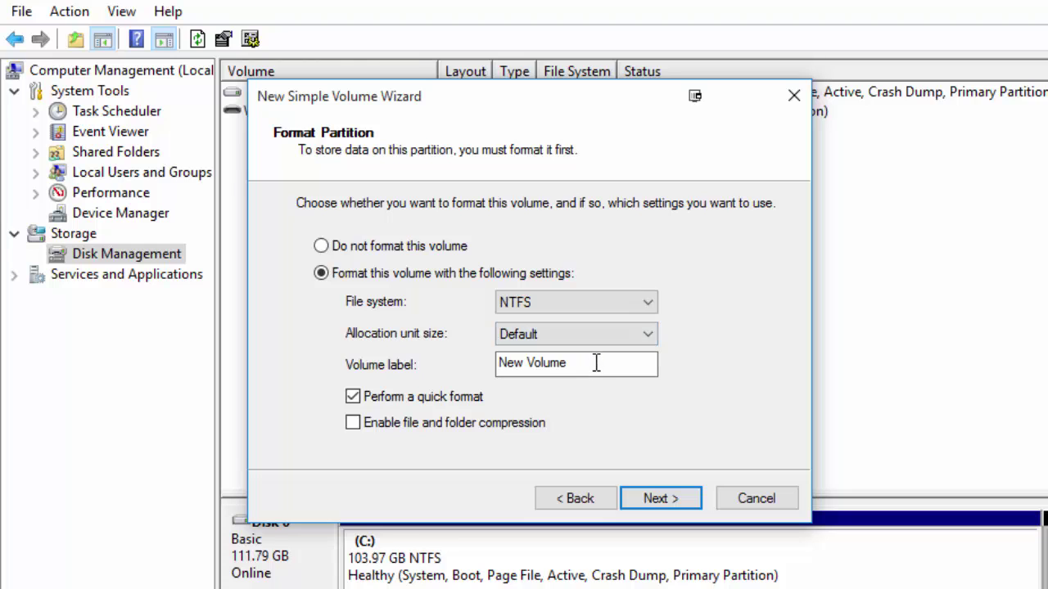
pyautogui.moveTo(595, 364); pyautogui.dragTo(456, 359)
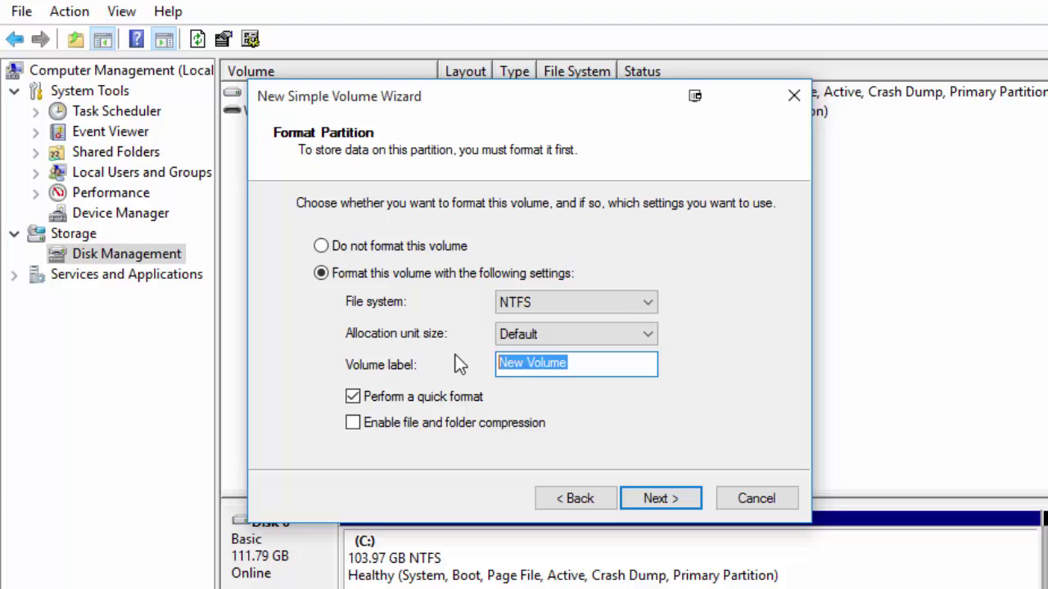
pyautogui.write('UBURCOOLDRIVE')
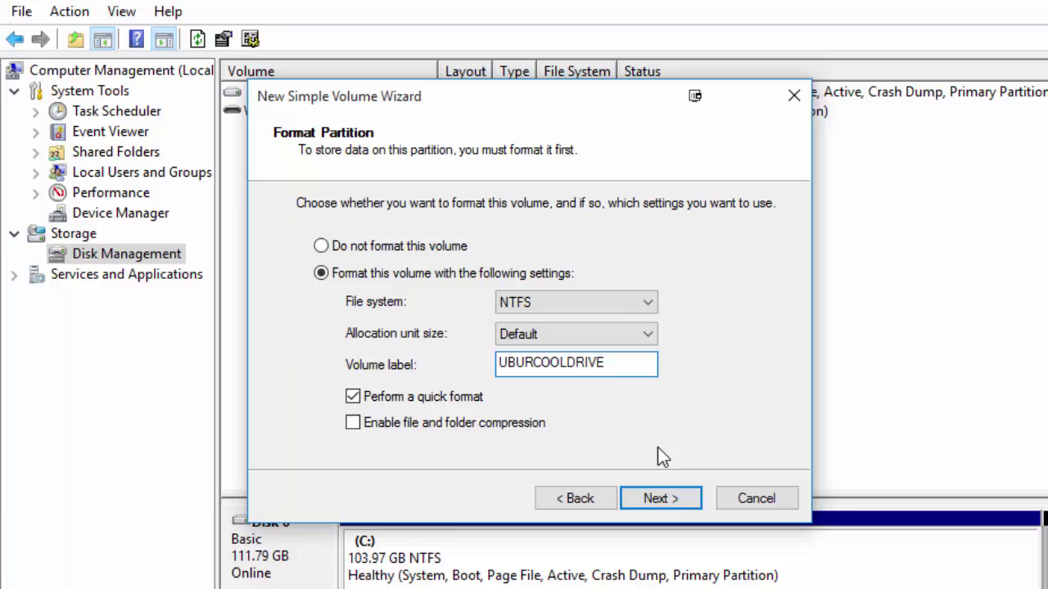
# - Review the wizard's summary of the chosen volume settings
pyautogui.click(672, 497)
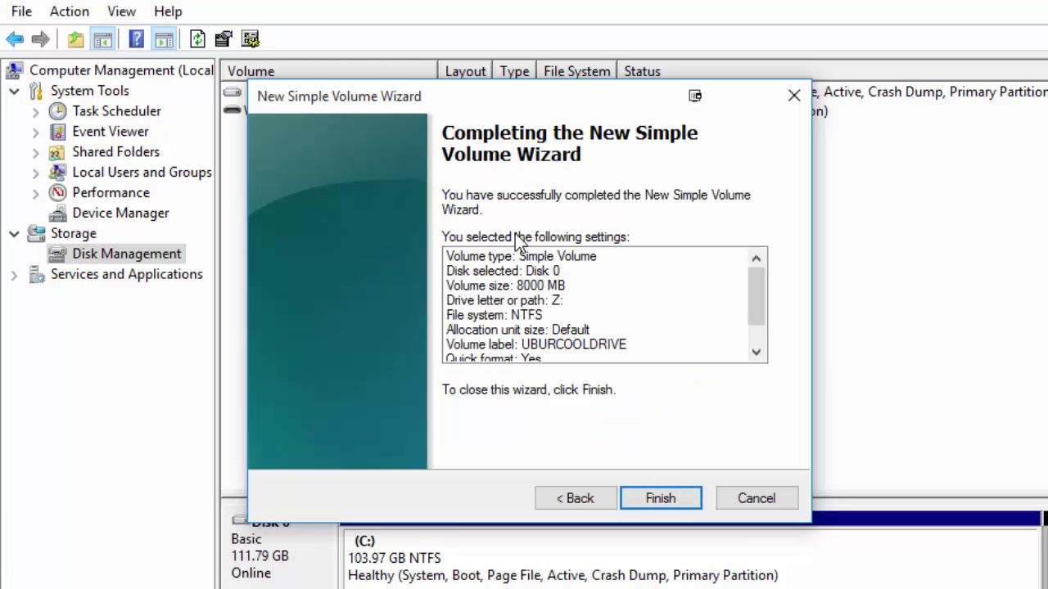
pyautogui.scroll(-1, 543, 320)
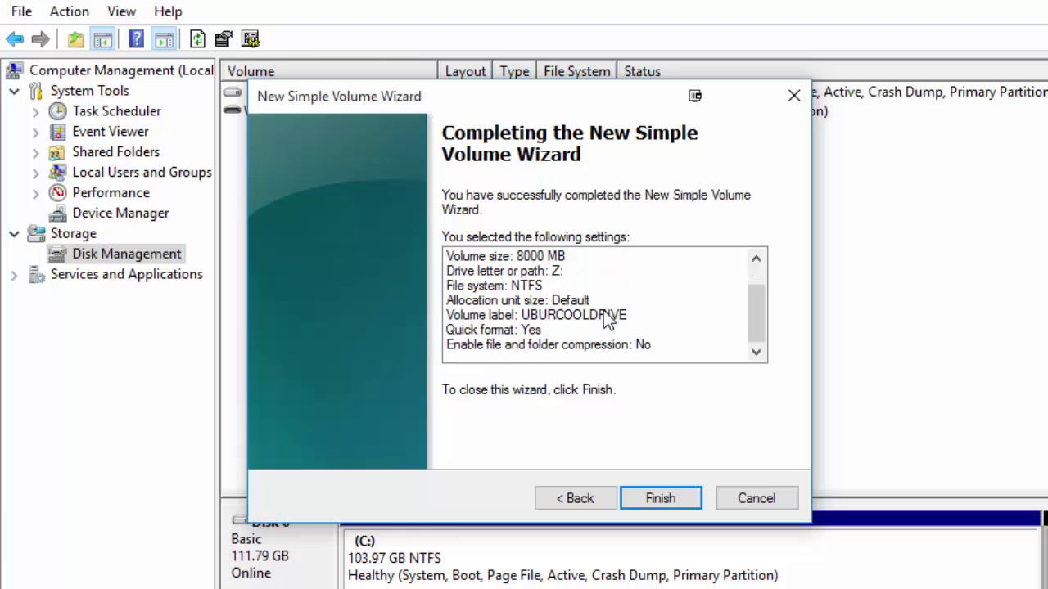
pyautogui.scroll(1, 564, 358)
pyautogui.scroll(-1, 555, 305)
pyautogui.scroll(-1, 554, 303)
# - Finish the wizard, then dismiss the Dropbox Camera Upload prompt and the drive E format prompt
pyautogui.click(659, 499)
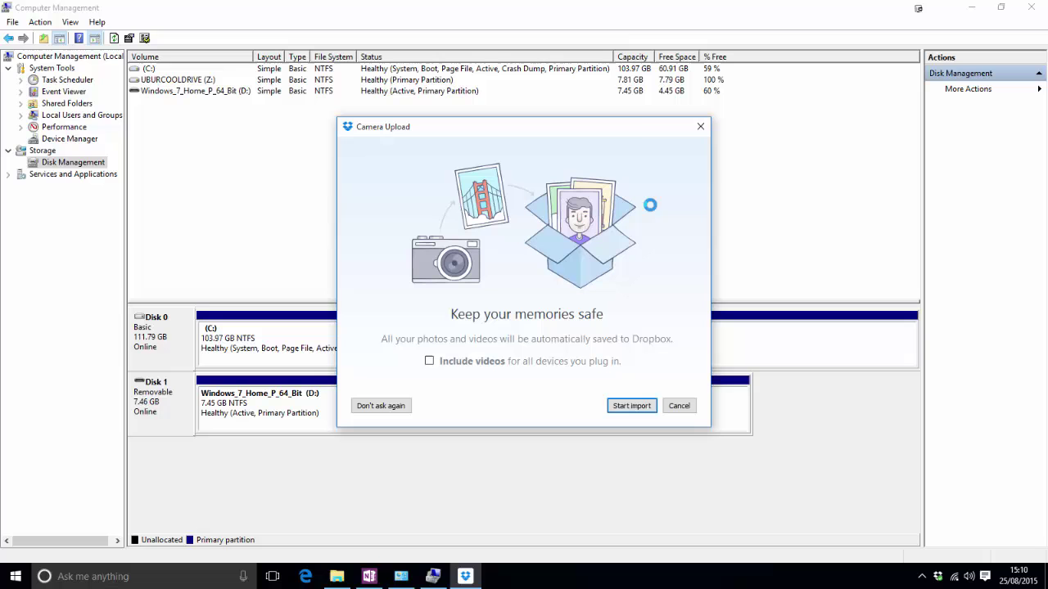
pyautogui.click(699, 126)
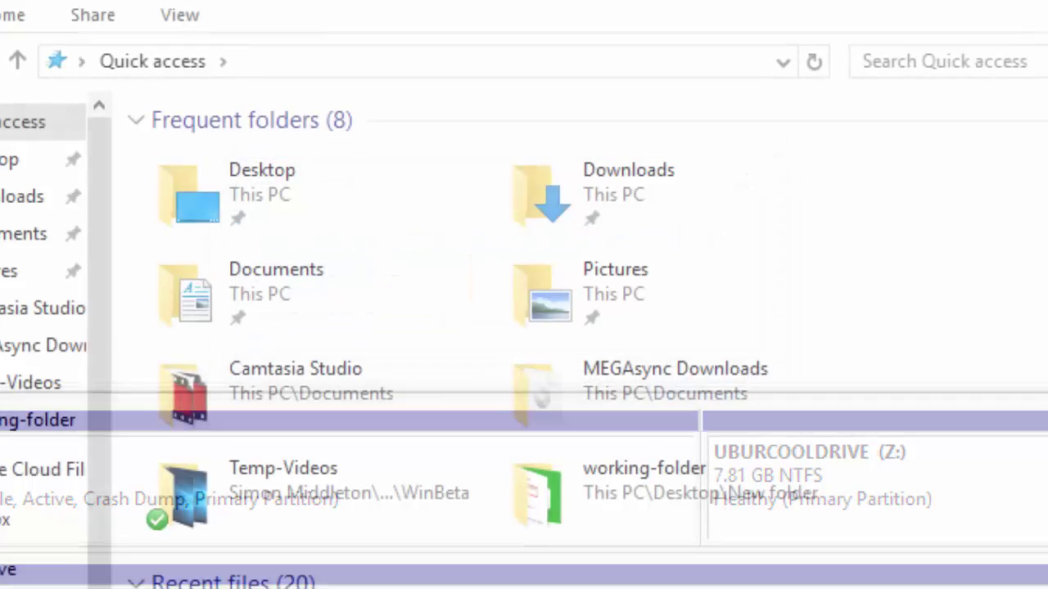
pyautogui.click(110, 533)
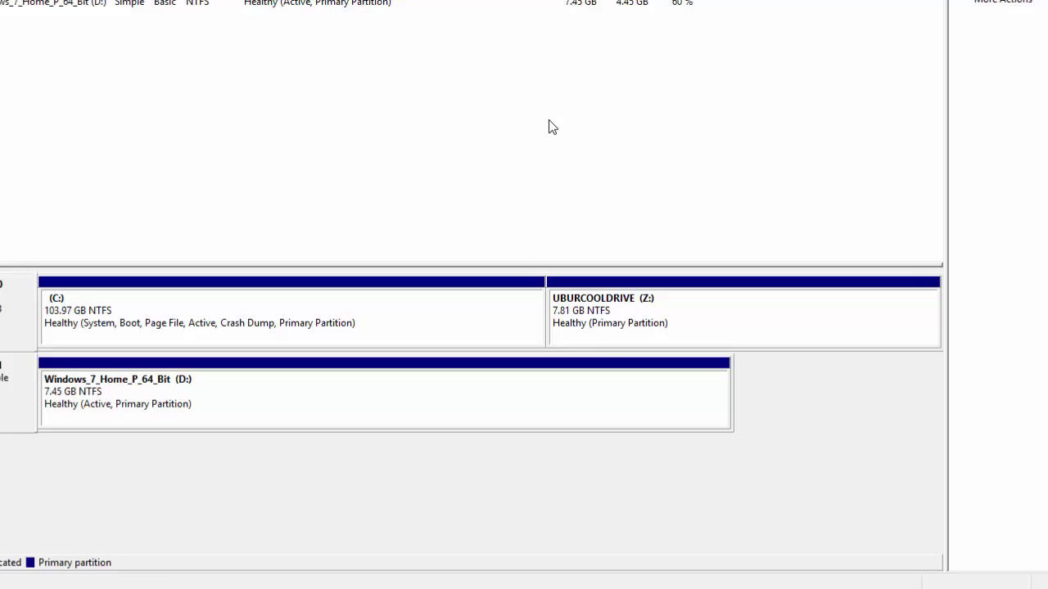
# - Delete the UBURCOOLDRIVE (Z:) volume from Disk 0
pyautogui.rightClick(534, 257)
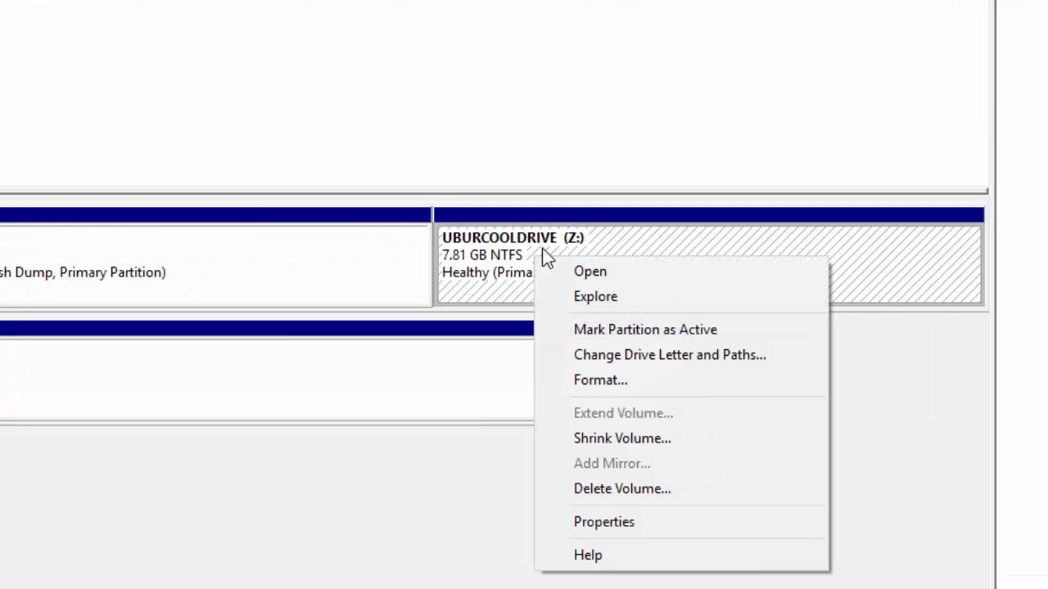
pyautogui.click(677, 491)
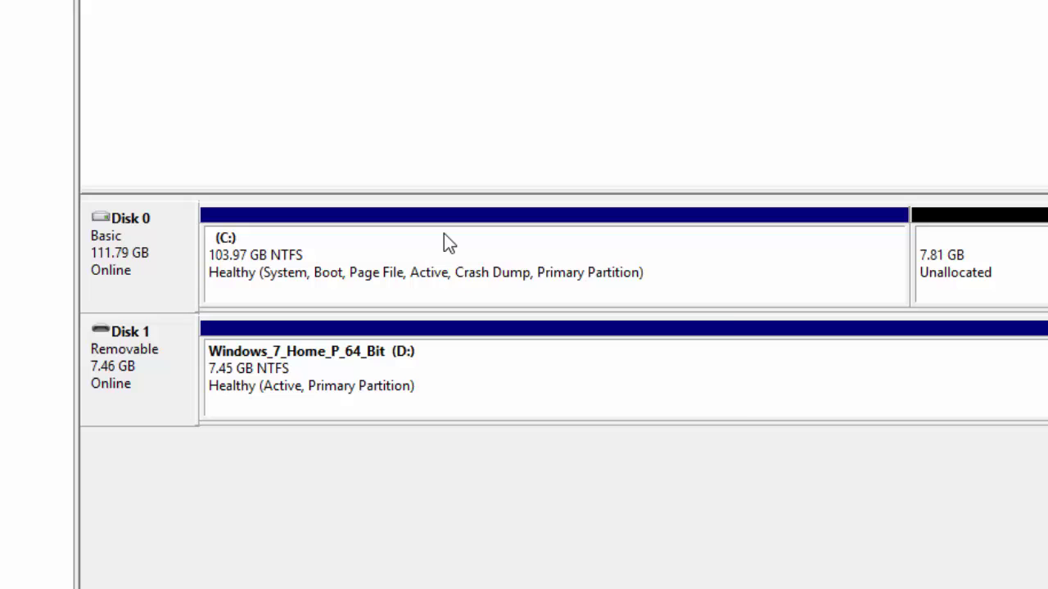
# - Extend C: with the 8000 MB of unallocated space back to 111.79 GB
pyautogui.rightClick(444, 233)
pyautogui.click(565, 391)
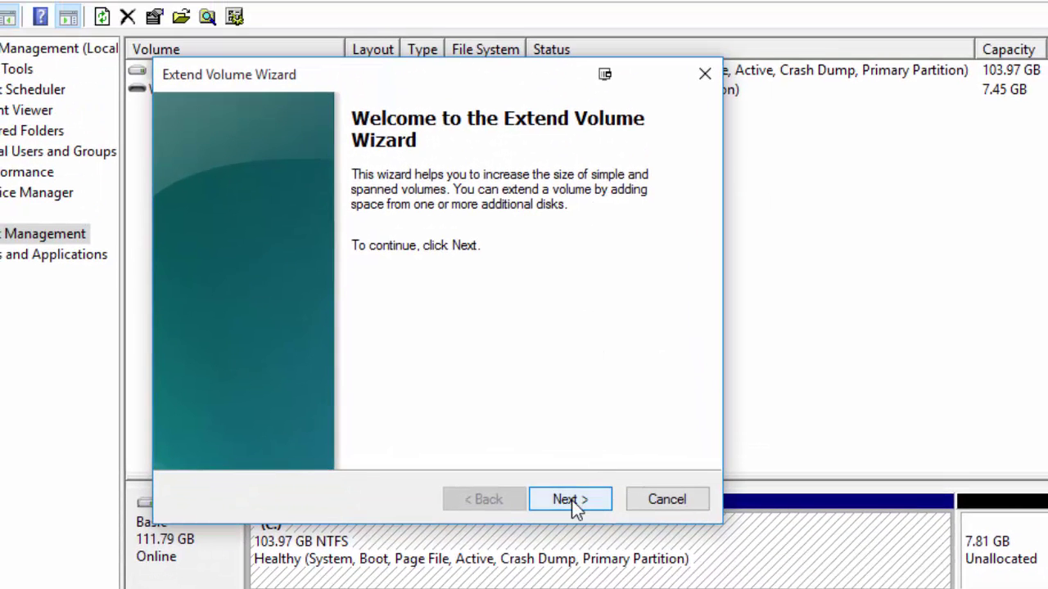
pyautogui.click(570, 500)
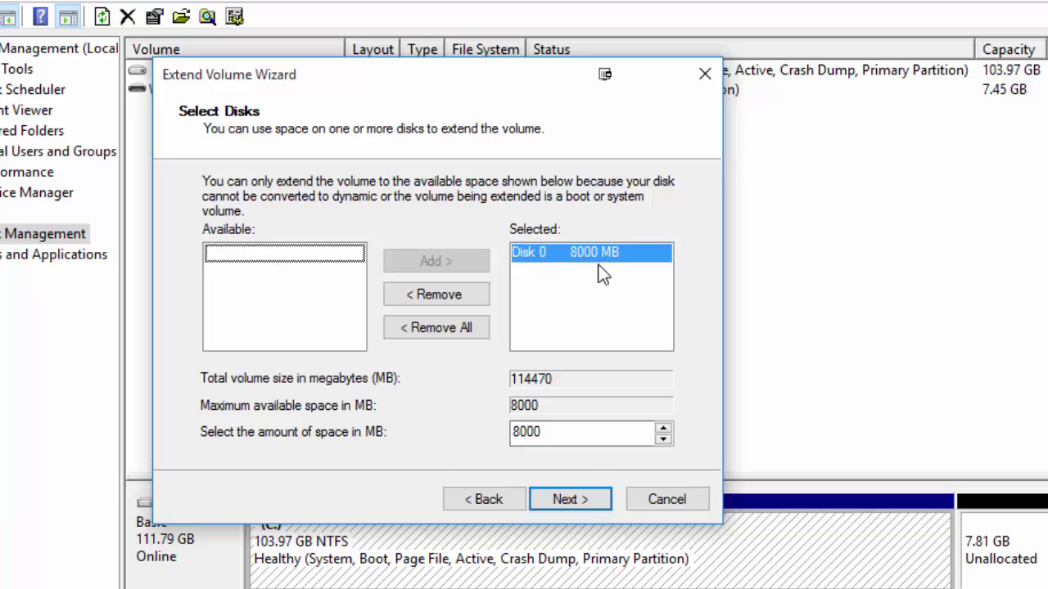
pyautogui.click(571, 500)
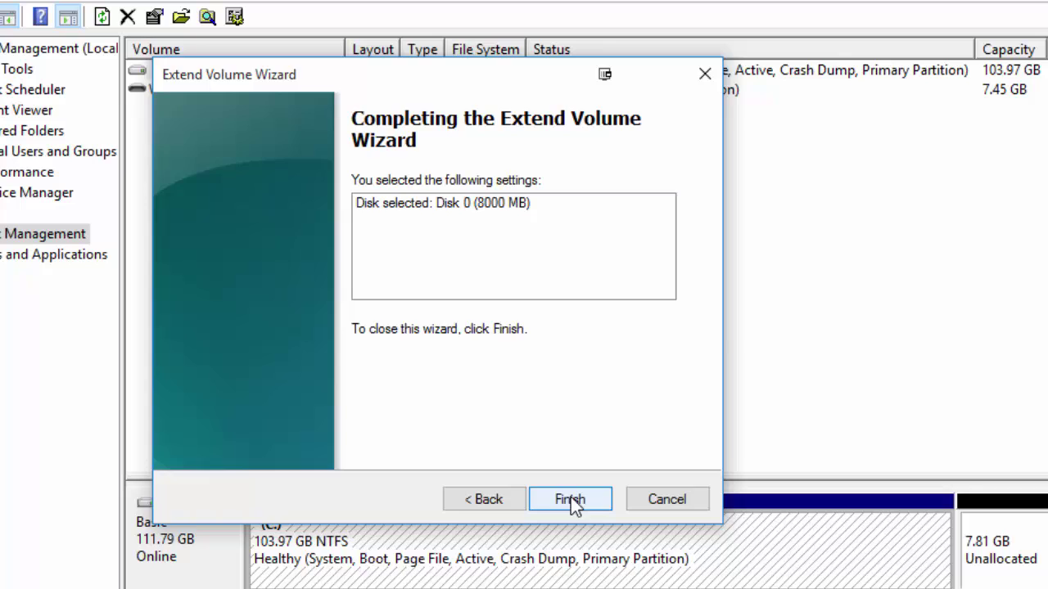
pyautogui.click(571, 500)
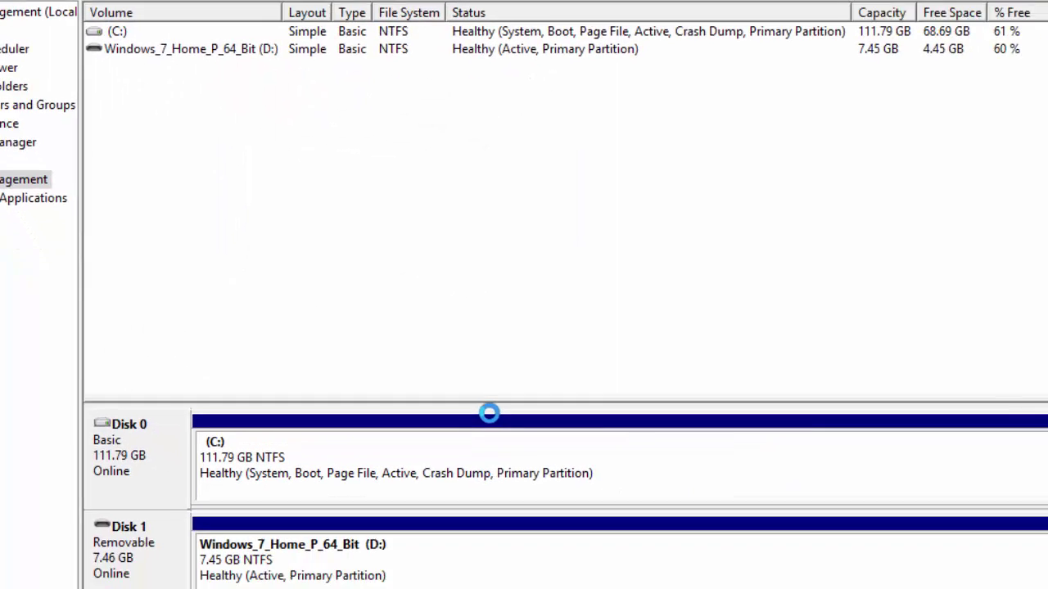